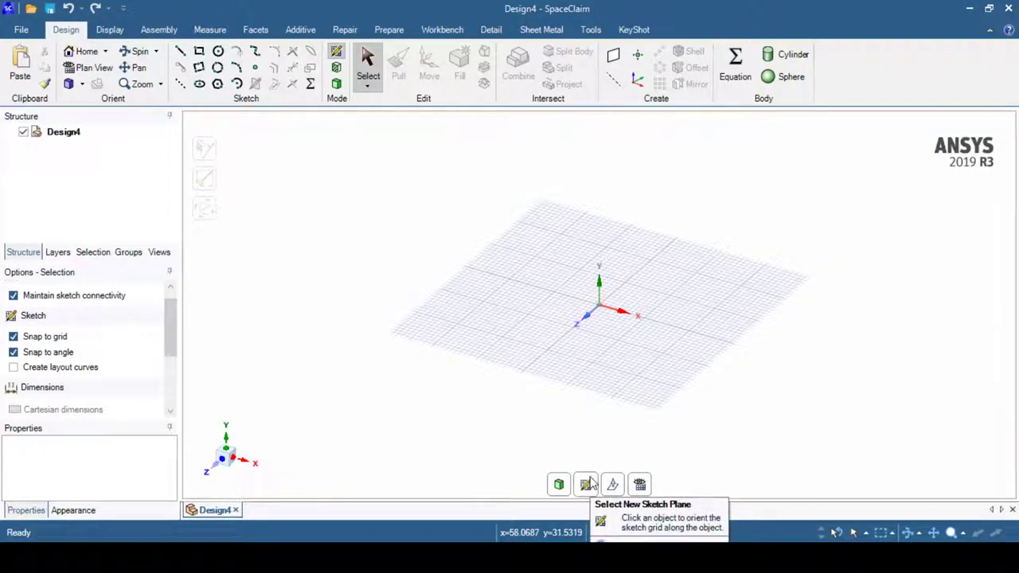
Start a new sketch on the vertical XY plane, oriented along the X axis.
click(589, 484)
click(637, 315)
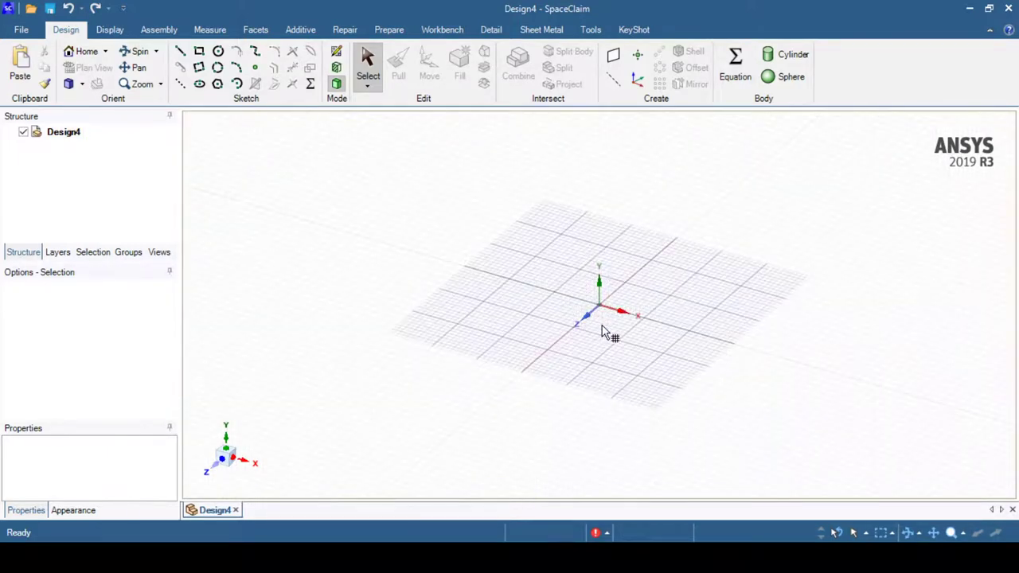
click(635, 306)
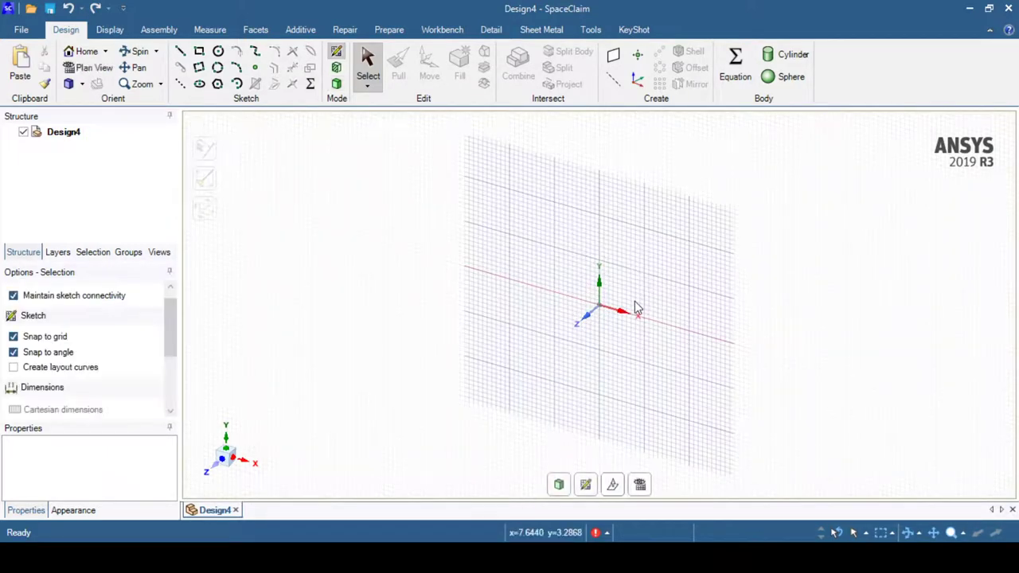
In plan view, sketch an 8 mm diameter circle centred left of the origin at (-23, -3).
click(94, 68)
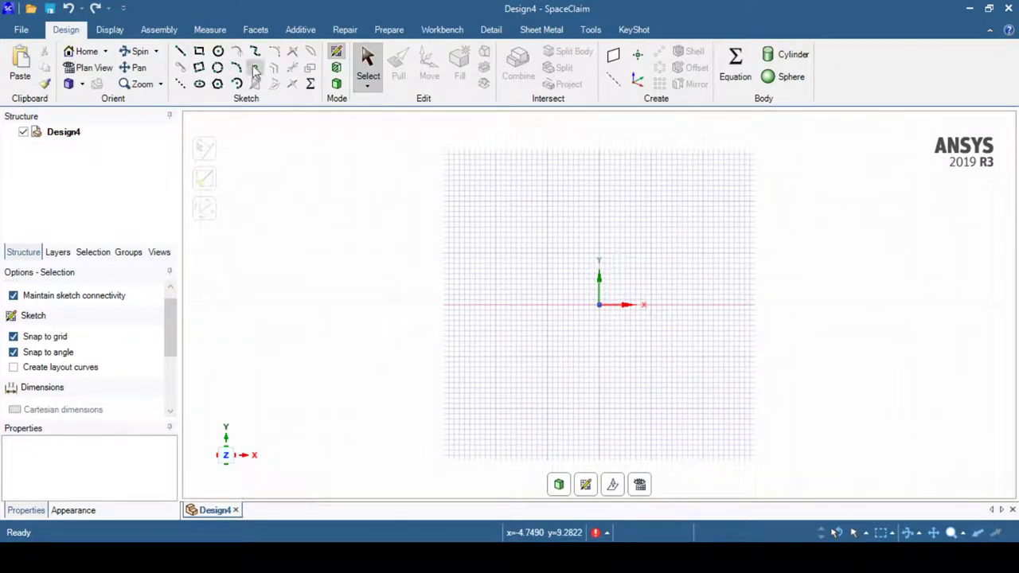
click(220, 53)
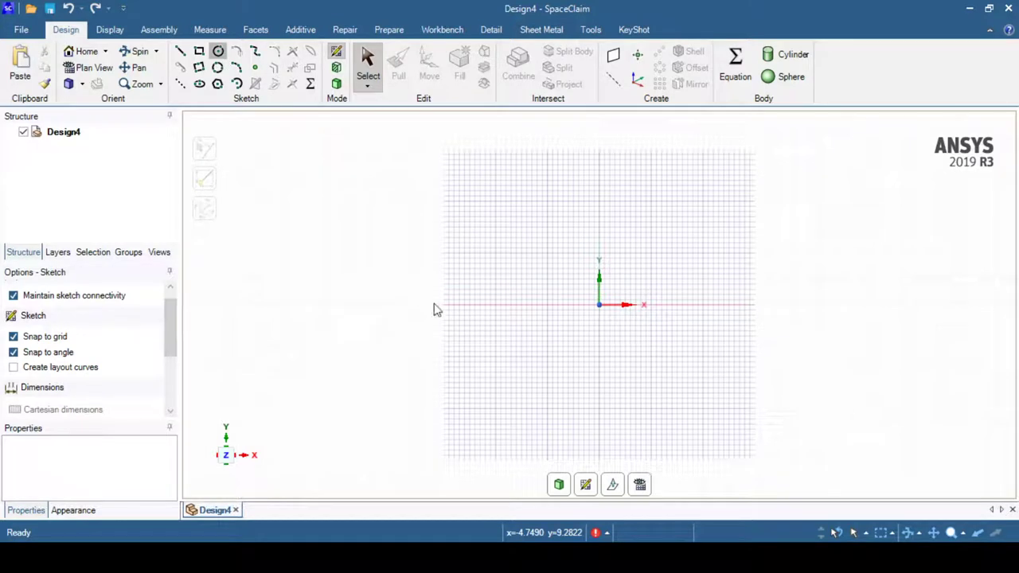
click(469, 305)
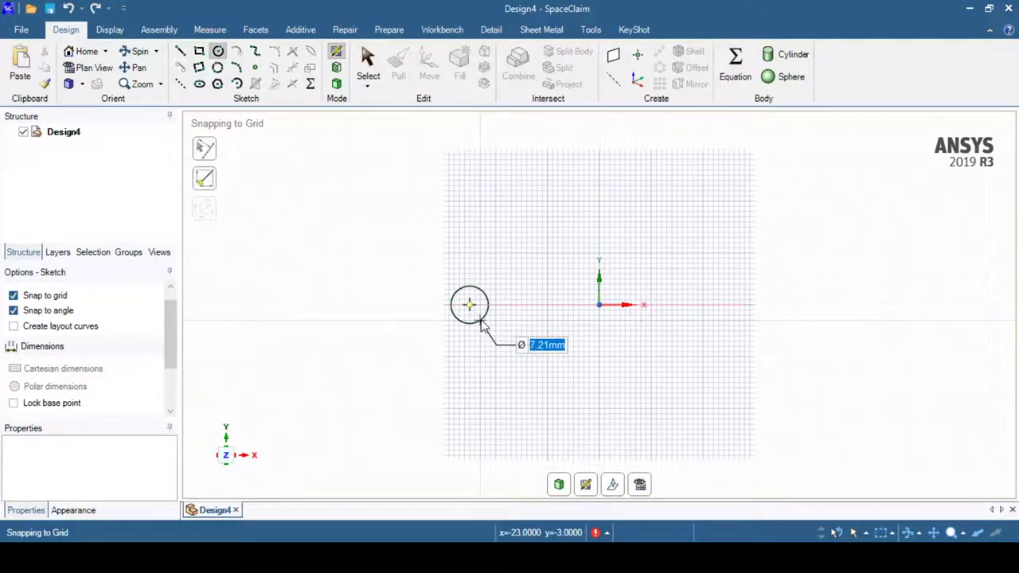
text(8)
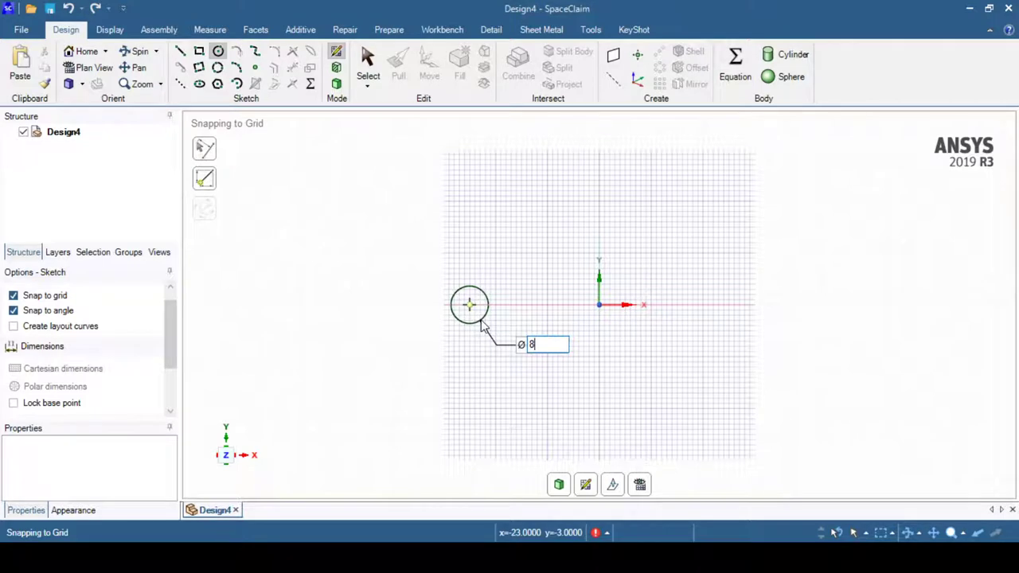
key(Return)
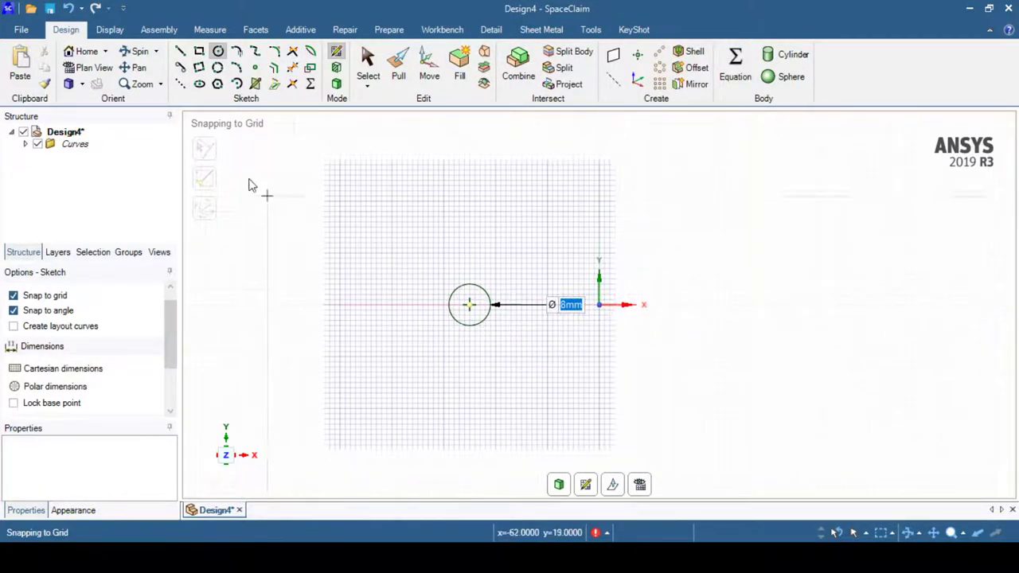
Draw a vertical line straight up from the origin, then exit the Line tool.
click(180, 51)
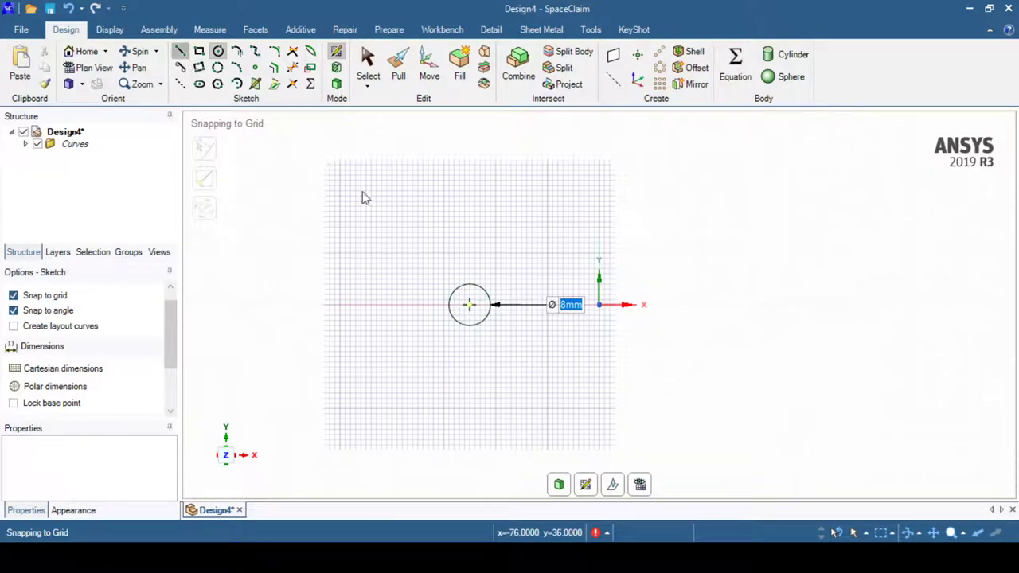
click(601, 307)
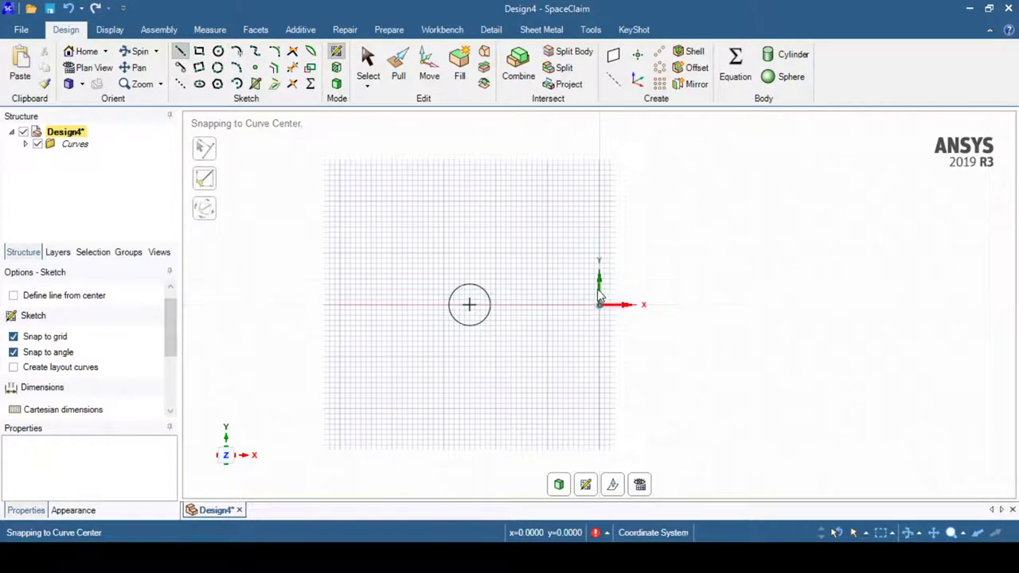
click(601, 234)
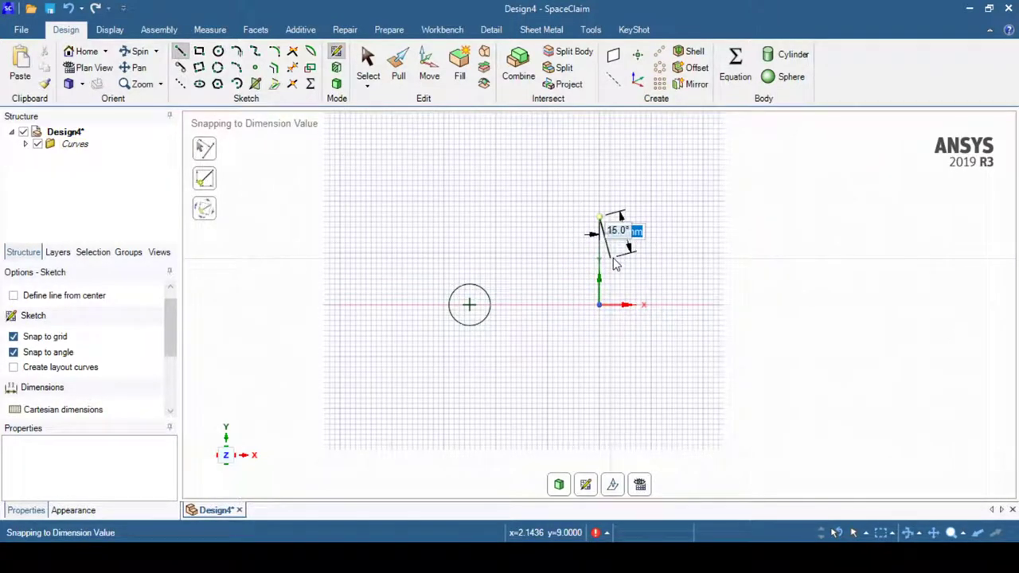
key(Escape)
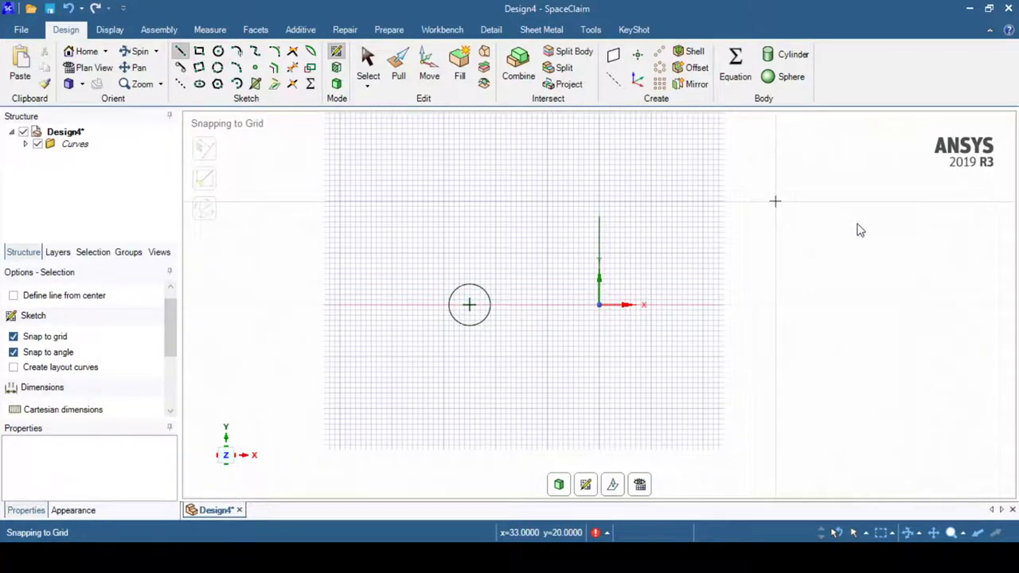
key(Escape)
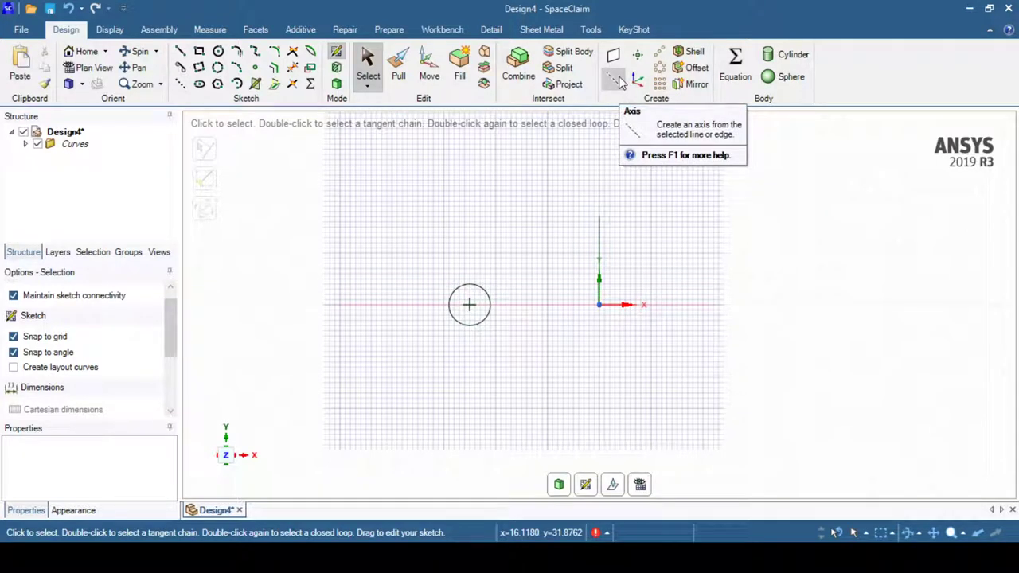
Create an Axis from the vertical sketch line through the origin.
click(603, 283)
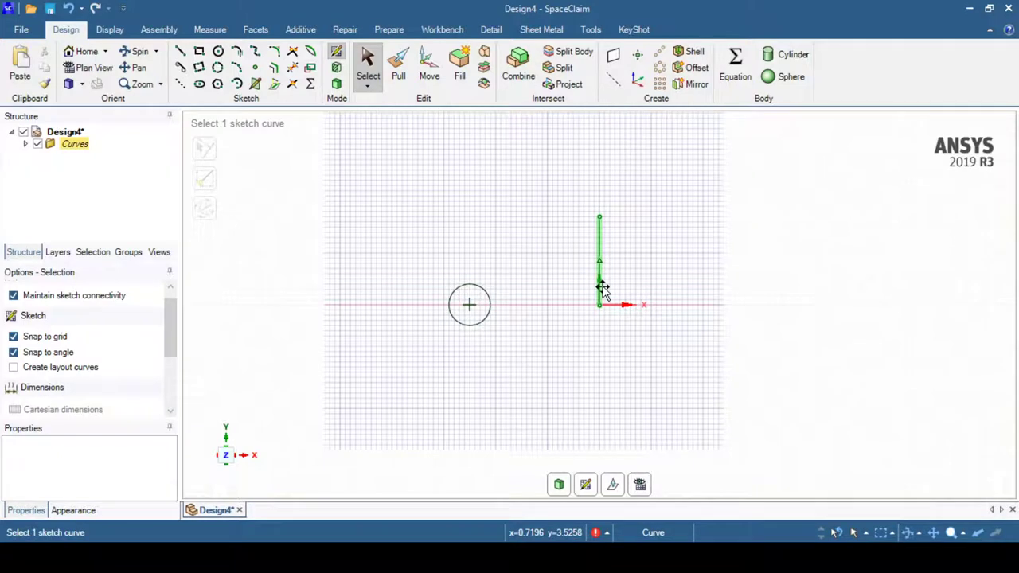
click(620, 90)
click(620, 90)
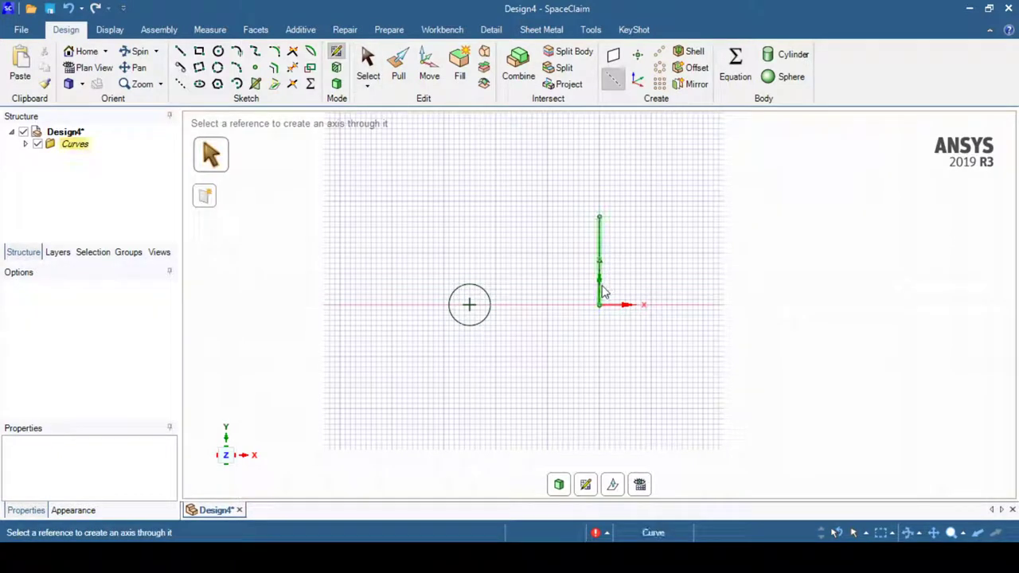
click(603, 292)
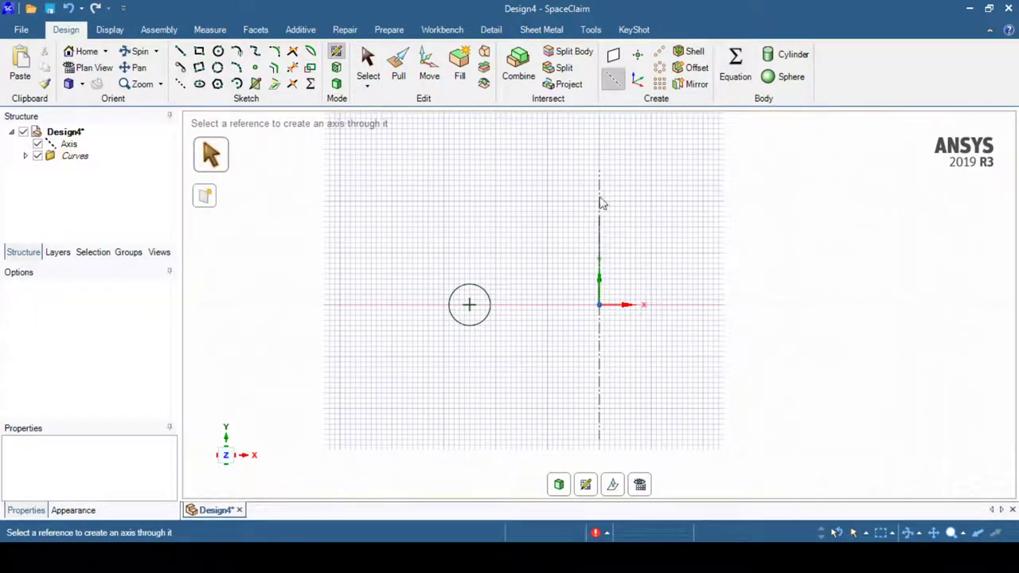
click(68, 144)
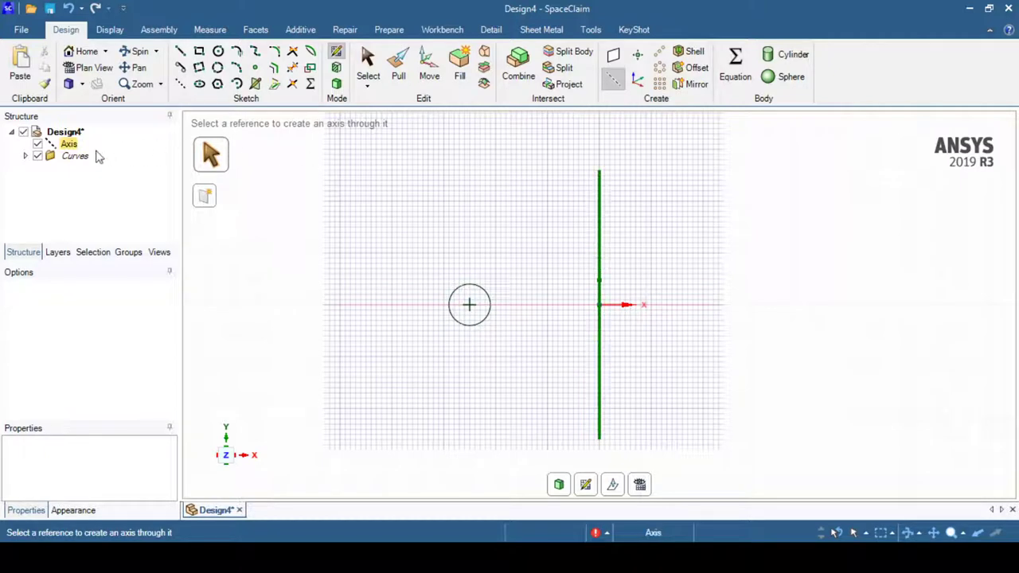
click(287, 234)
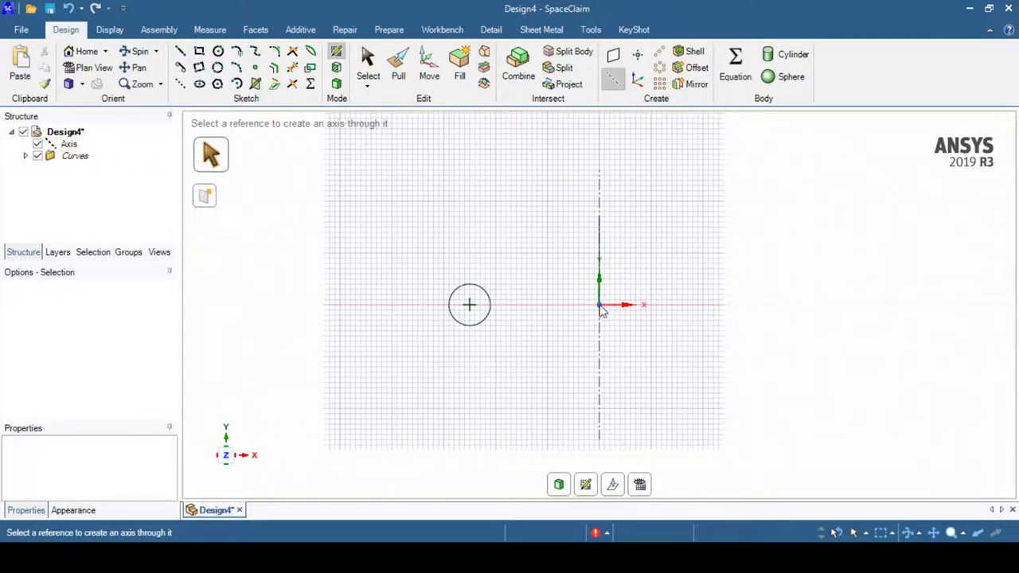
key(Escape)
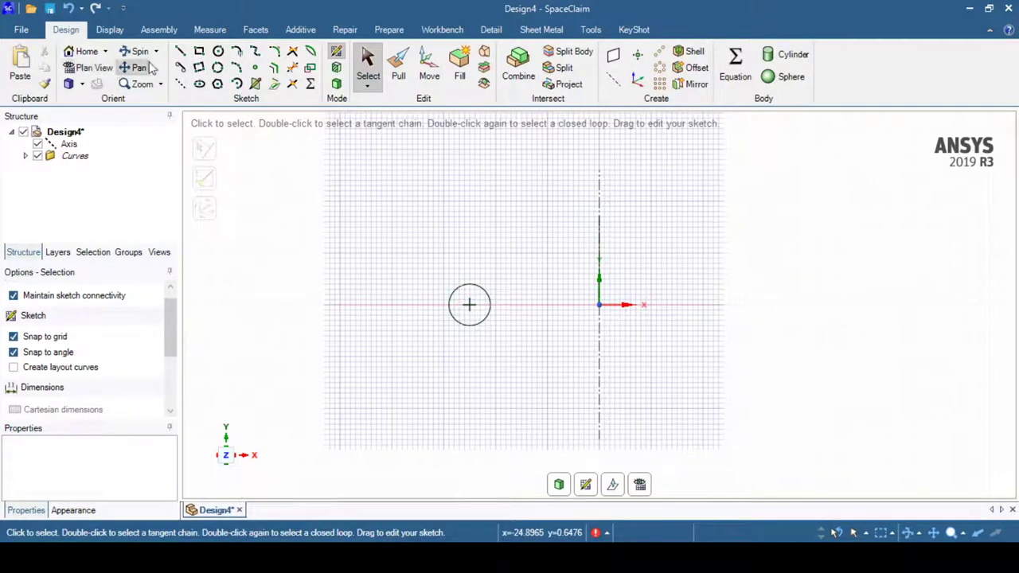
click(473, 310)
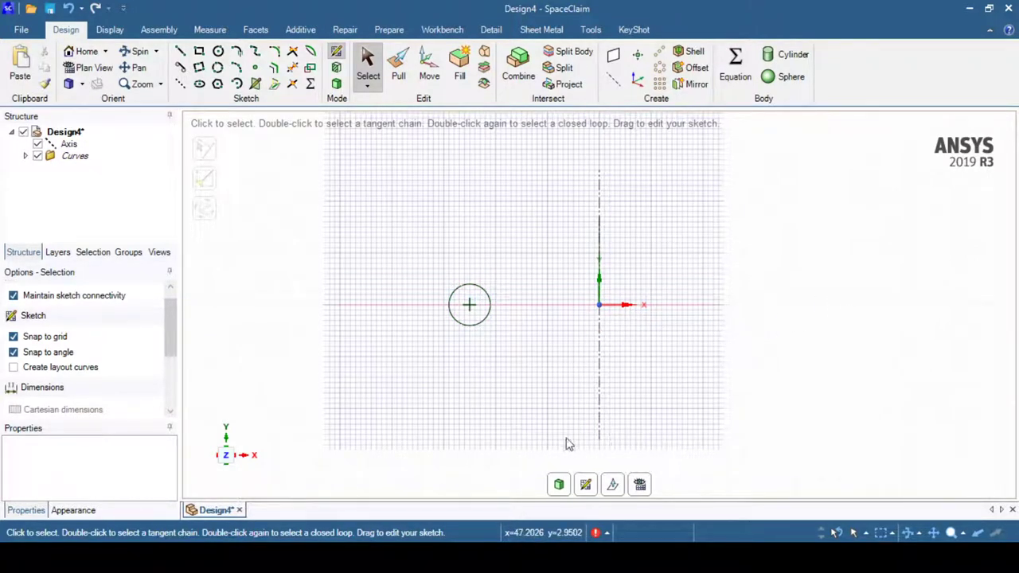
Return to 3D mode so the 8 mm circle becomes a filled surface.
click(559, 484)
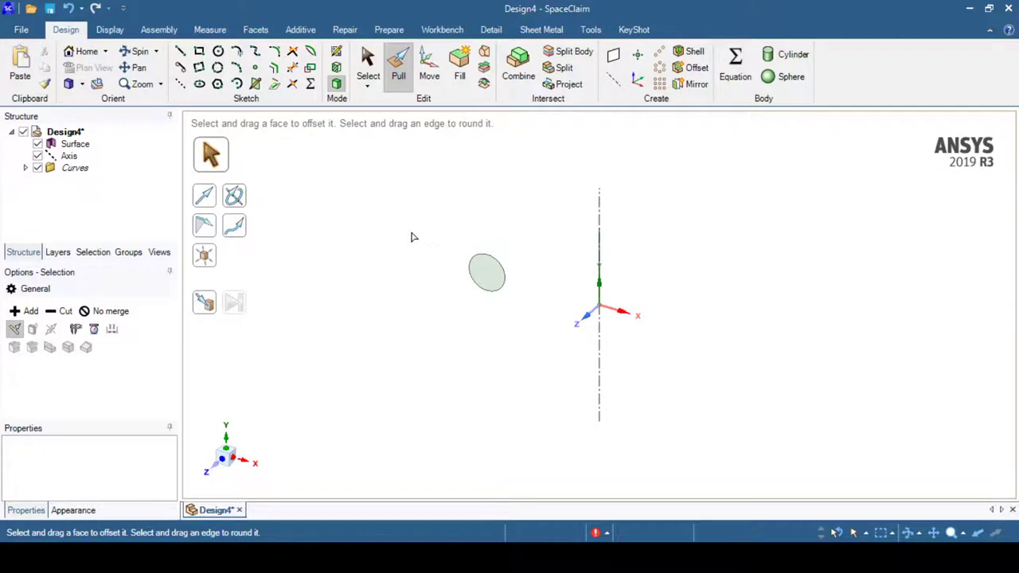
Activate the Pull tool on the 8 mm circular surface.
key(s)
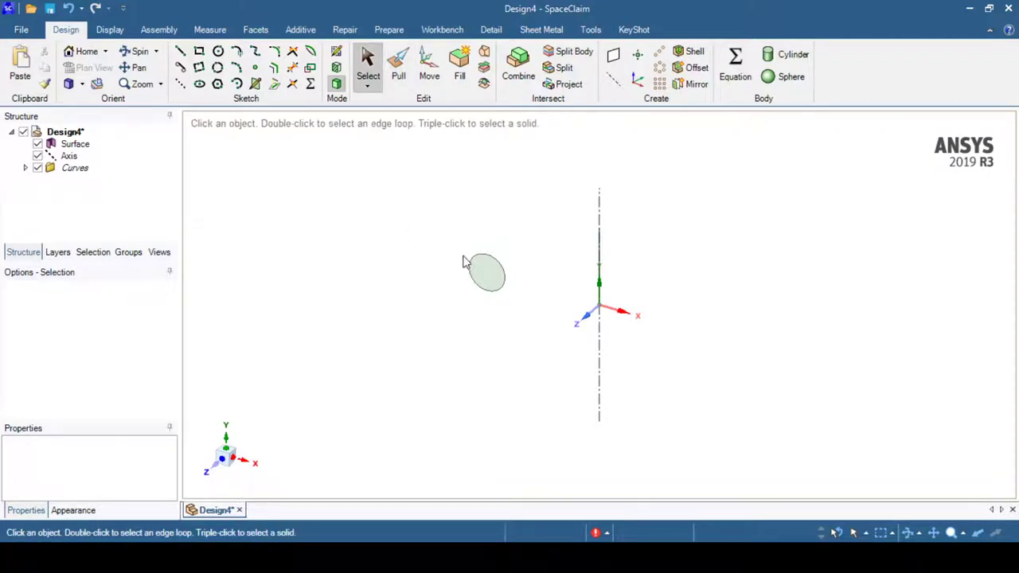
click(398, 69)
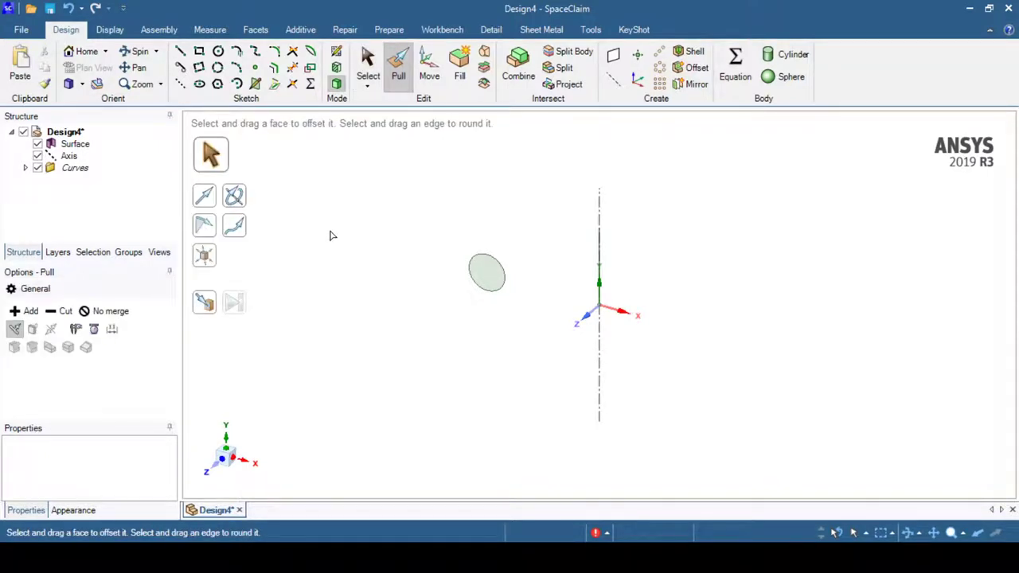
click(485, 280)
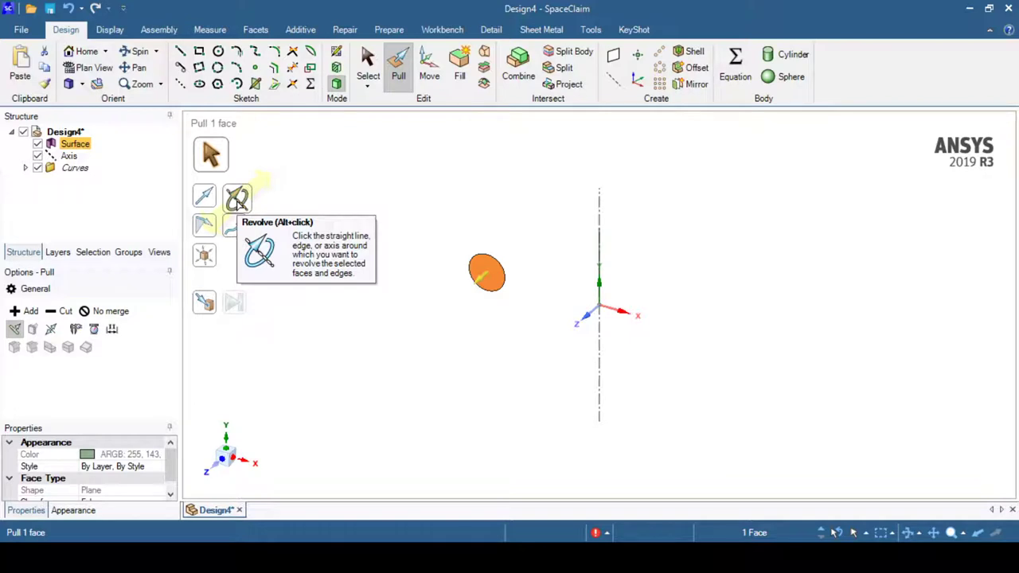
Revolve the circular face about the vertical axis by about 139° into a curved tube solid.
click(238, 199)
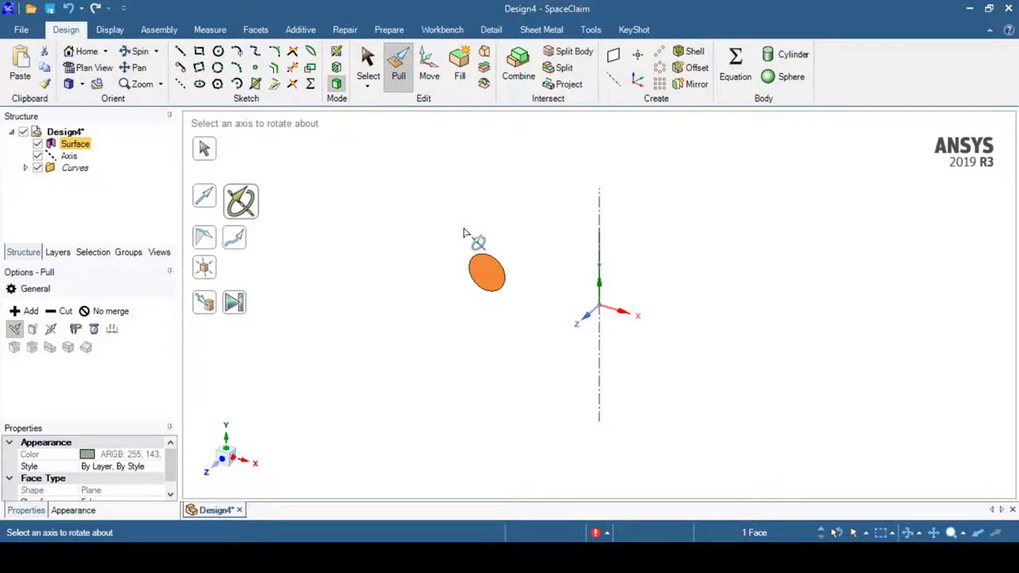
click(599, 213)
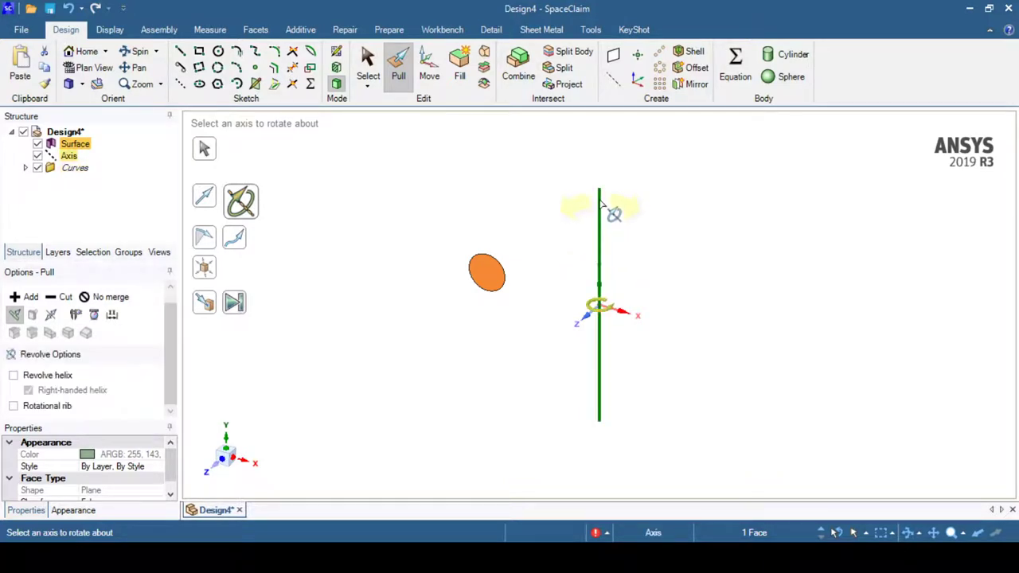
click(599, 301)
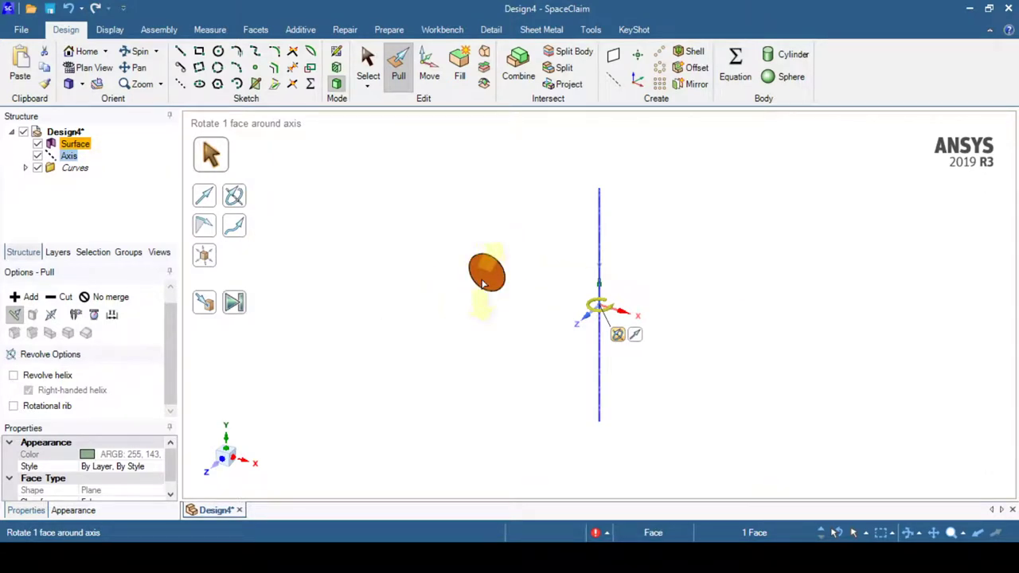
drag(483, 285, 736, 361)
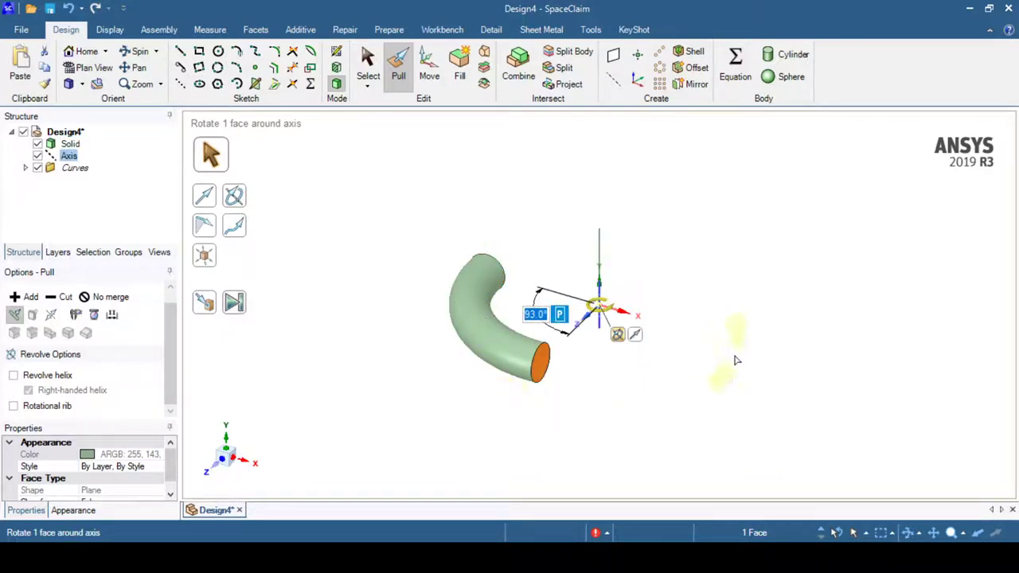
middle_drag(733, 355, 678, 379)
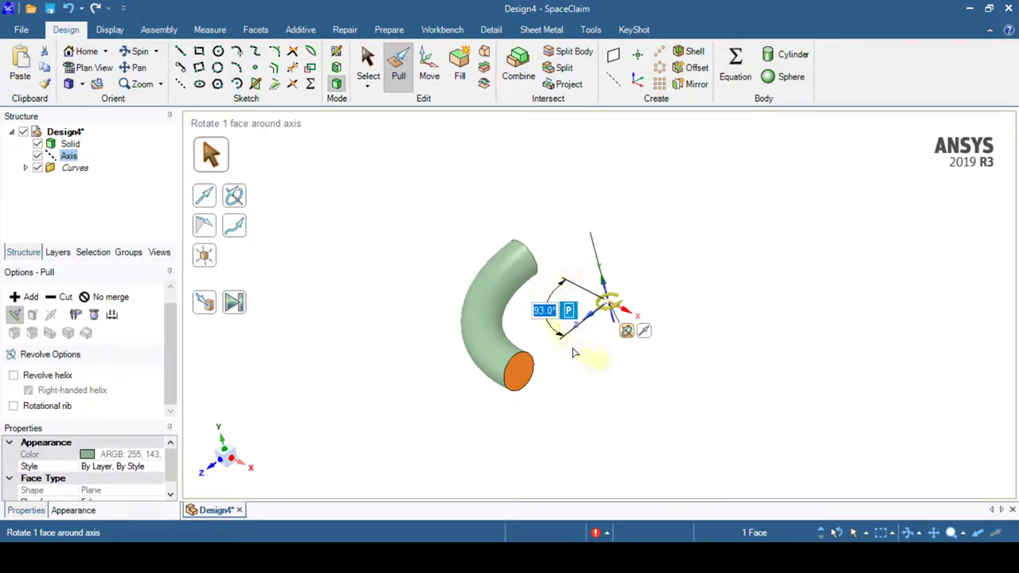
mouse_move(528, 373)
mouse_down()
mouse_move(645, 401)
mouse_move(727, 287)
mouse_move(736, 301)
mouse_move(629, 370)
mouse_move(545, 360)
mouse_move(643, 352)
mouse_move(667, 273)
mouse_move(717, 278)
mouse_move(603, 356)
mouse_move(514, 362)
mouse_move(549, 371)
mouse_move(629, 351)
mouse_move(681, 320)
mouse_move(525, 363)
mouse_move(694, 268)
mouse_move(625, 209)
mouse_move(585, 208)
mouse_move(517, 243)
mouse_move(495, 281)
mouse_move(516, 268)
mouse_move(683, 248)
mouse_move(671, 340)
mouse_move(546, 363)
mouse_up()
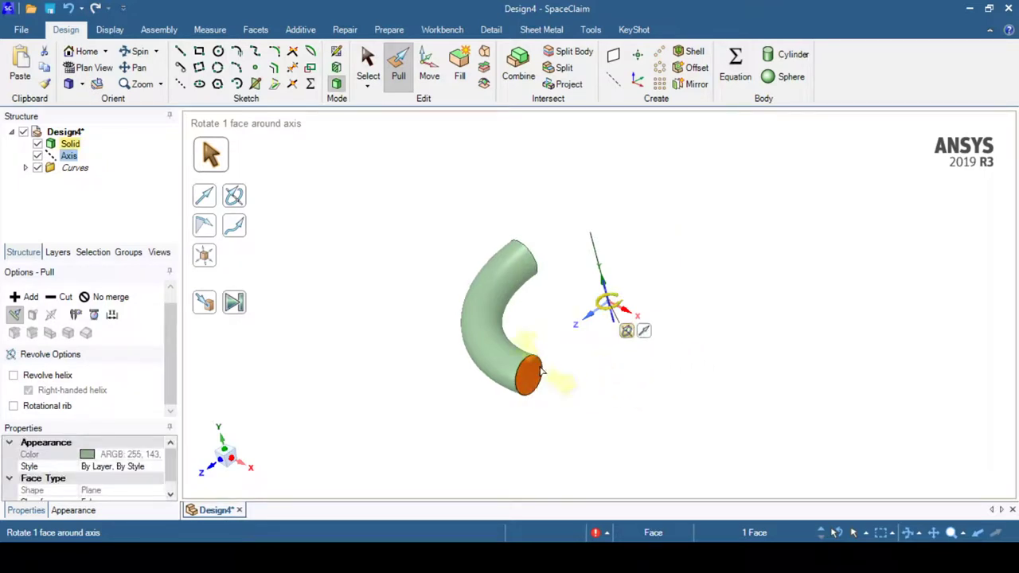
click(827, 245)
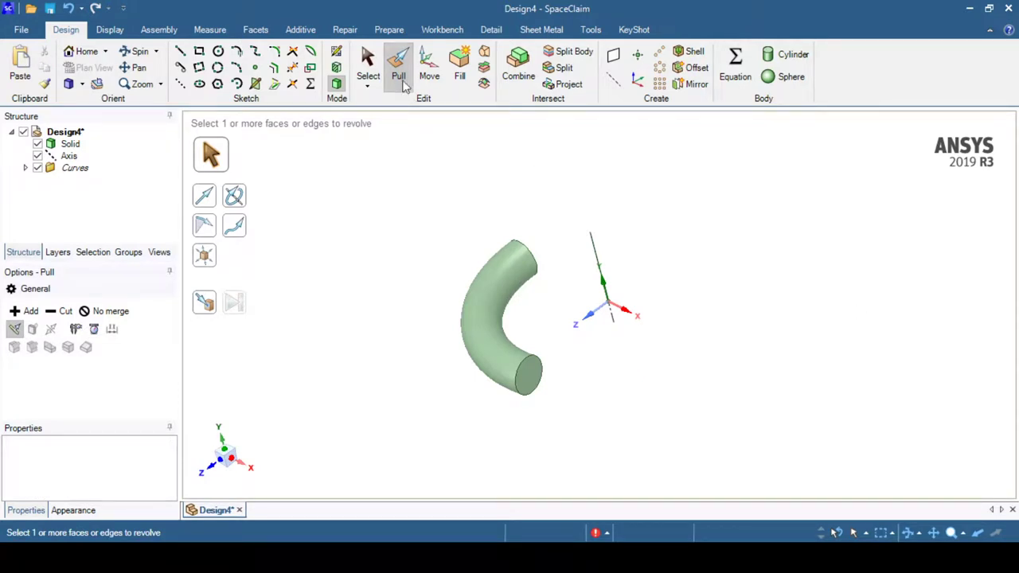
click(753, 265)
Revolve the tube's end face about the vertical axis until the ring fully closes.
key(s)
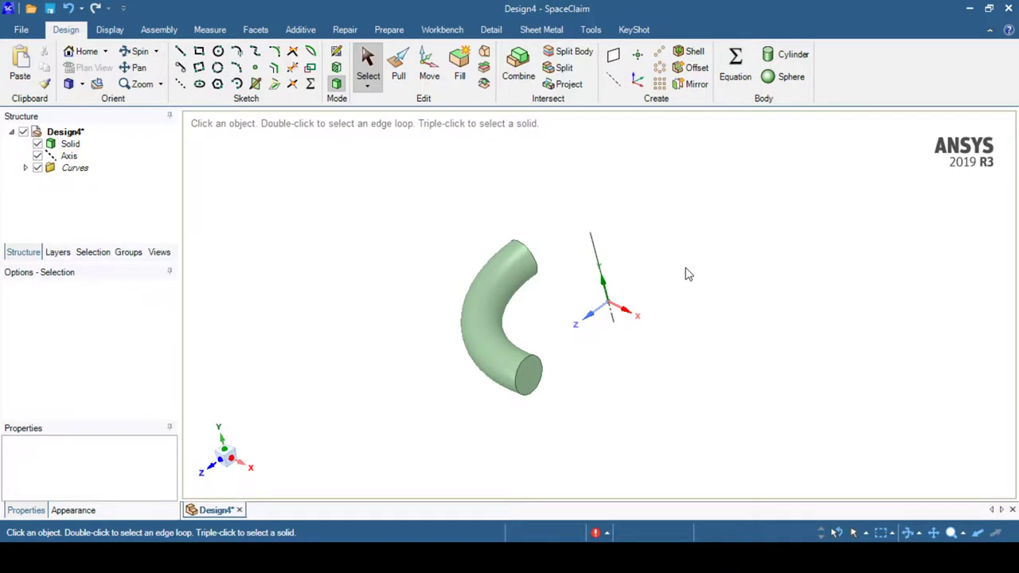
click(399, 70)
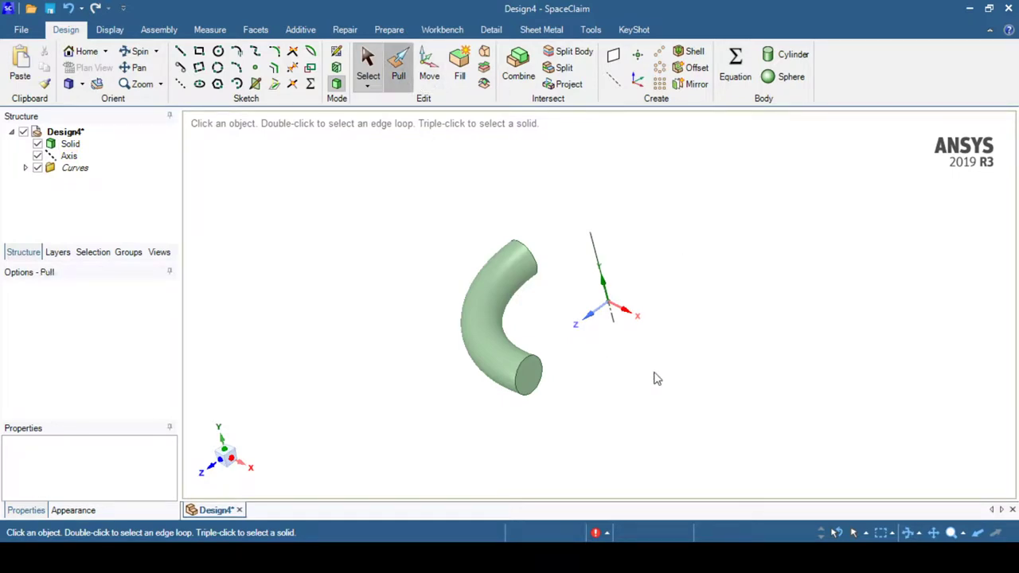
click(531, 379)
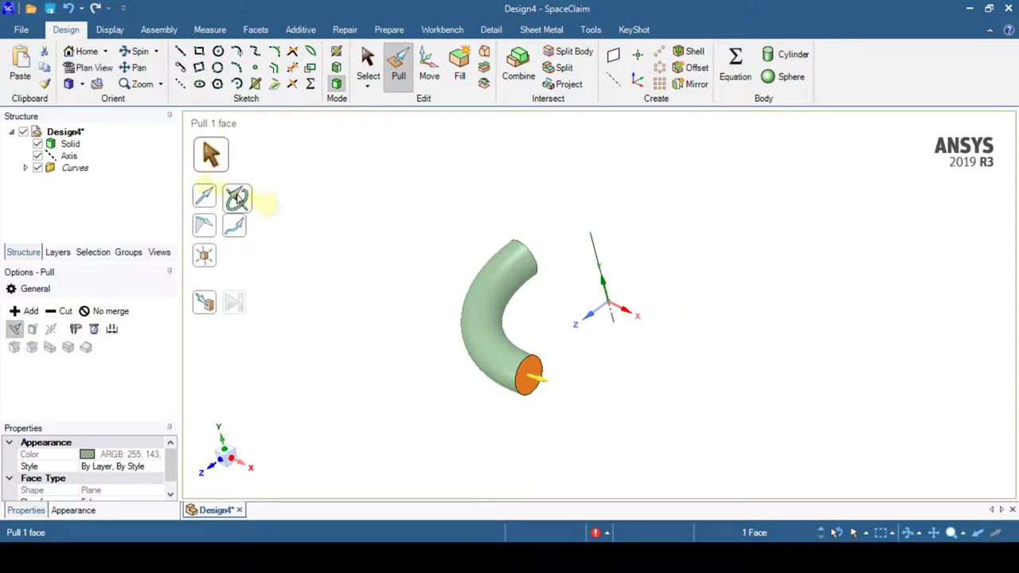
click(236, 197)
click(590, 259)
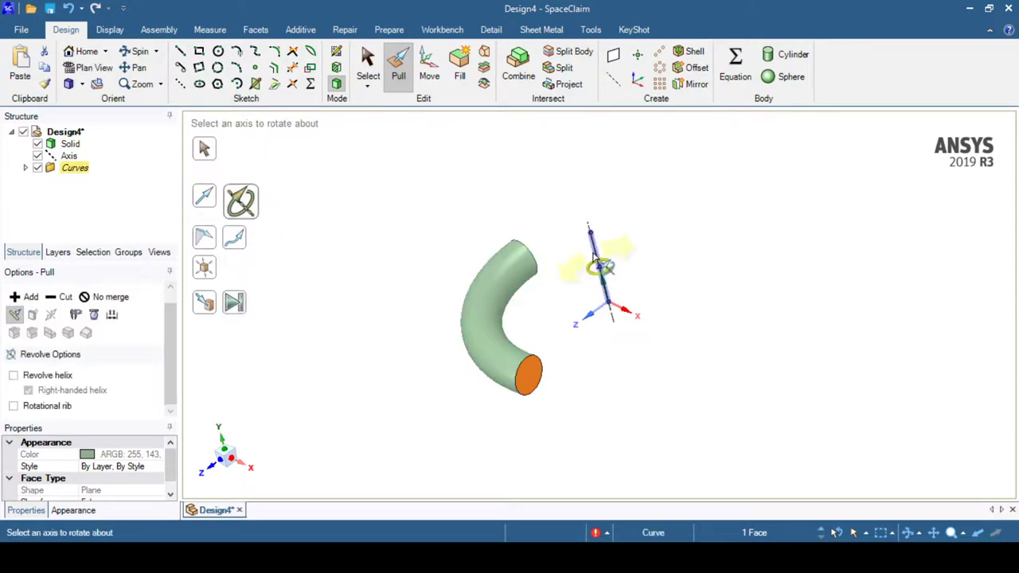
drag(532, 376, 491, 257)
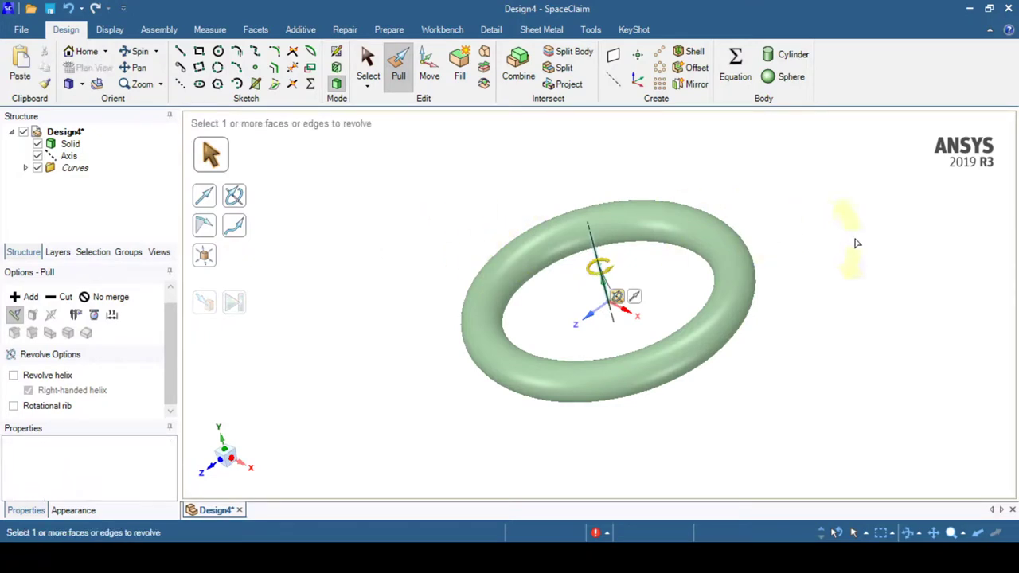
click(878, 346)
key(s)
mouse_move(624, 405)
middle_down()
mouse_move(683, 391)
mouse_move(701, 398)
mouse_move(643, 415)
mouse_move(650, 419)
mouse_move(655, 398)
mouse_move(629, 410)
mouse_move(685, 409)
mouse_move(690, 419)
middle_up()
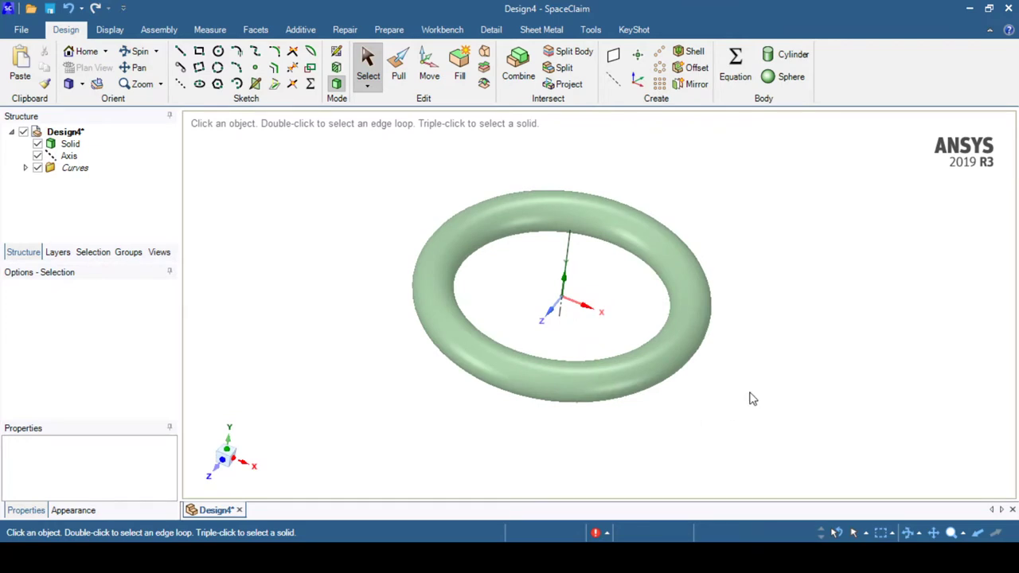